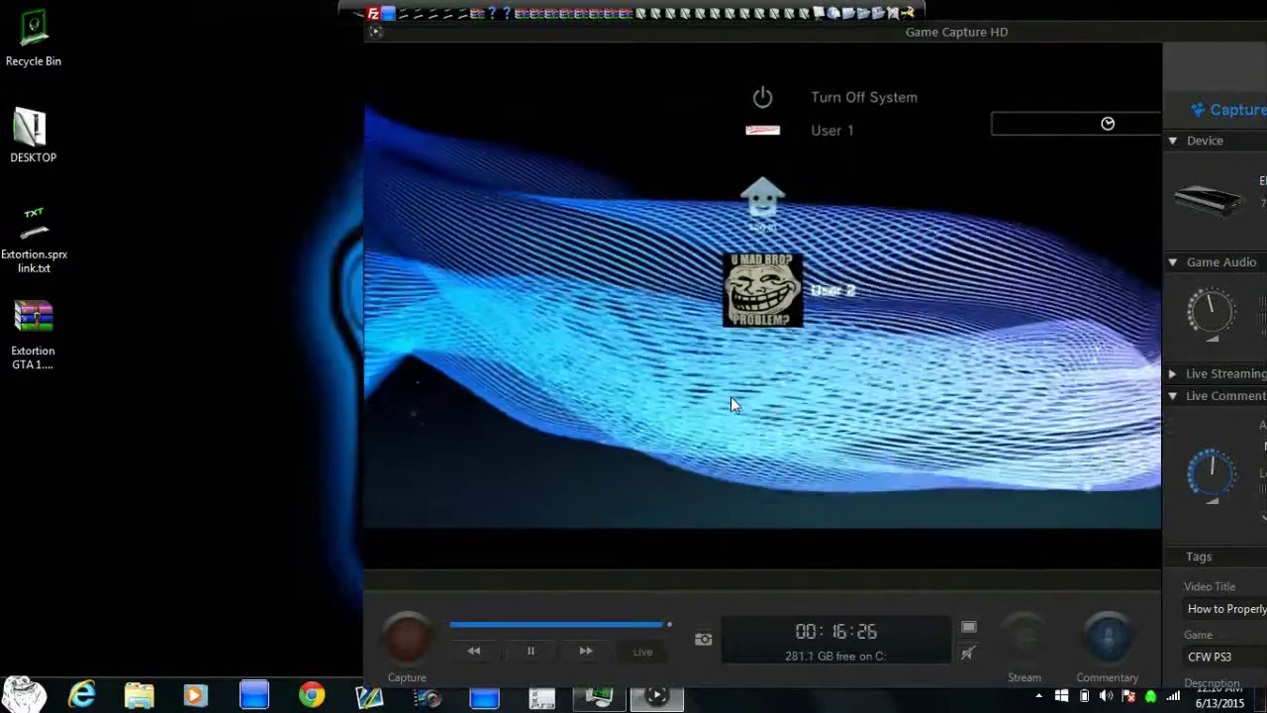
# Open the Extortion GTA 1.24 v1.4 archive from the desktop, enter its DEX folder and move the window clear of the capture preview
pyautogui.click(40, 357)
pyautogui.doubleClick(39, 354)
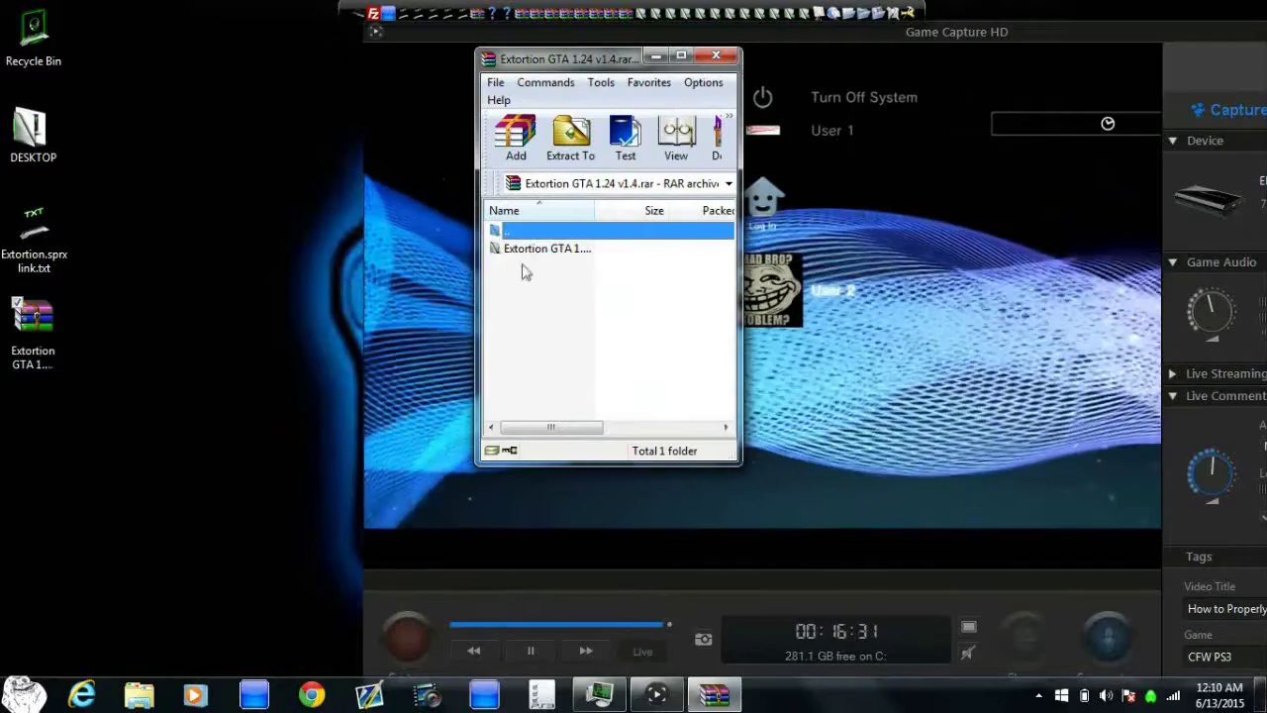
pyautogui.doubleClick(525, 249)
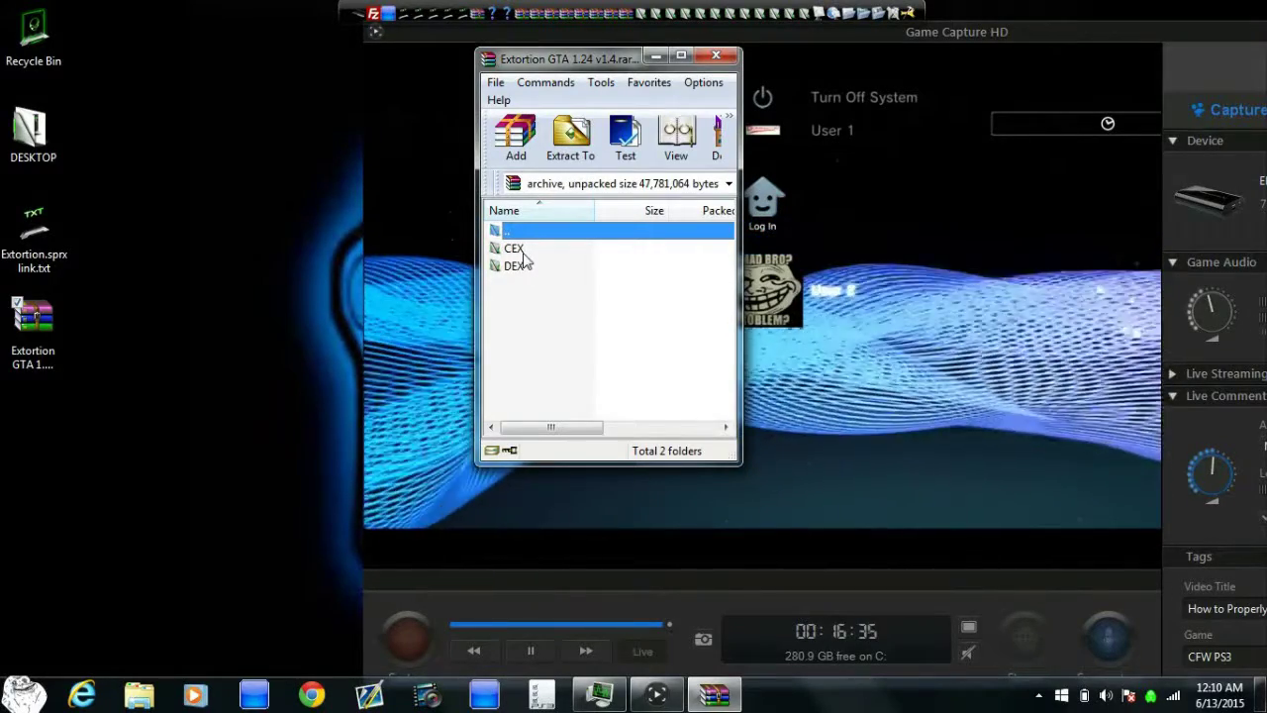
pyautogui.click(523, 253)
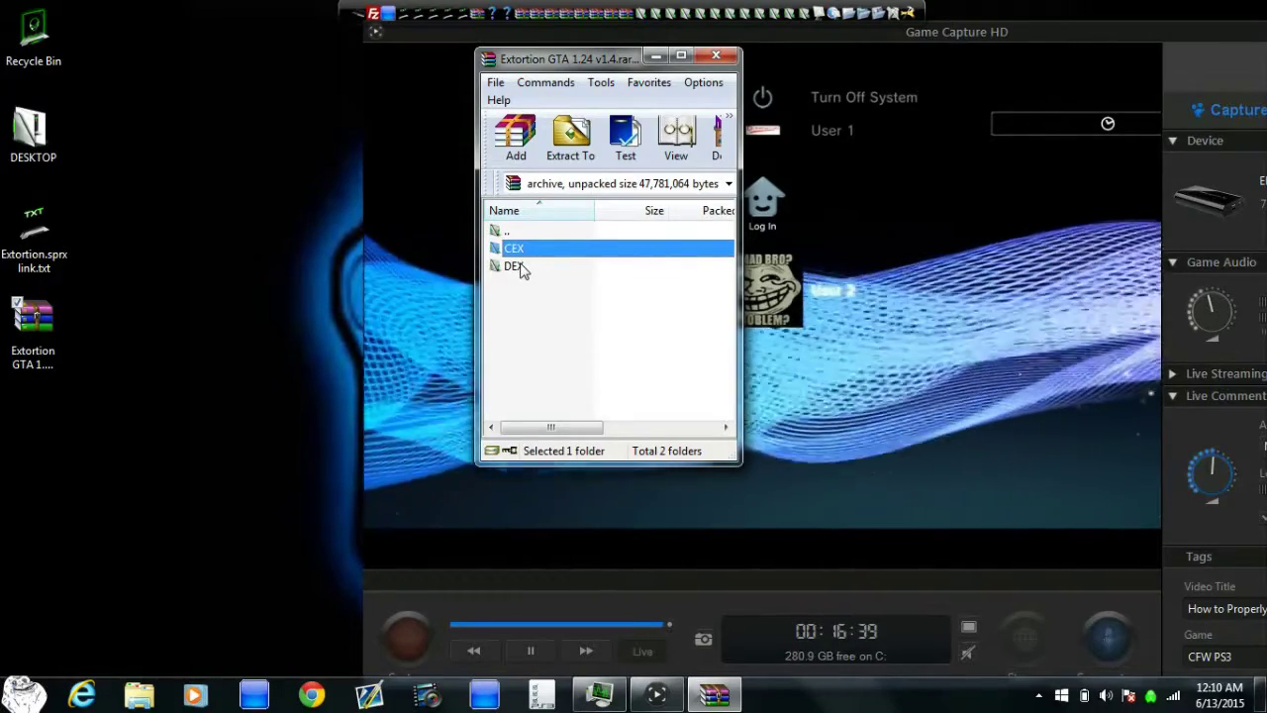
pyautogui.doubleClick(518, 265)
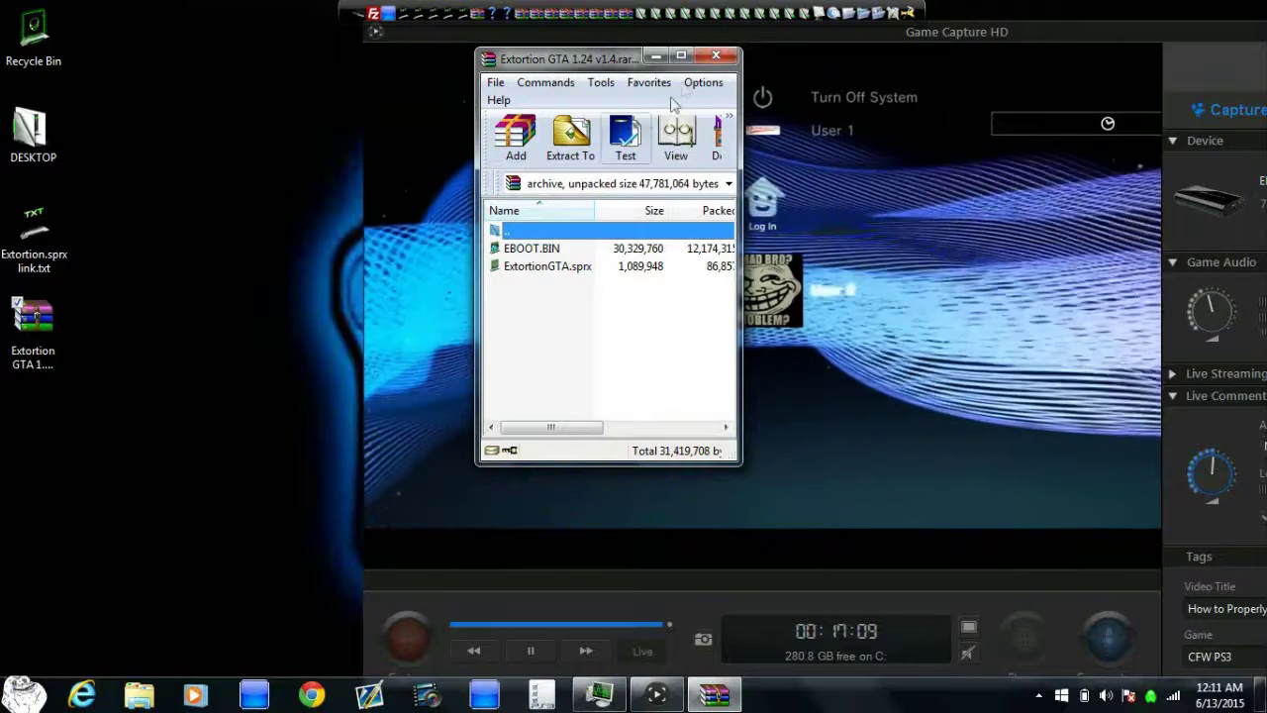
pyautogui.moveTo(572, 61); pyautogui.dragTo(89, 156)
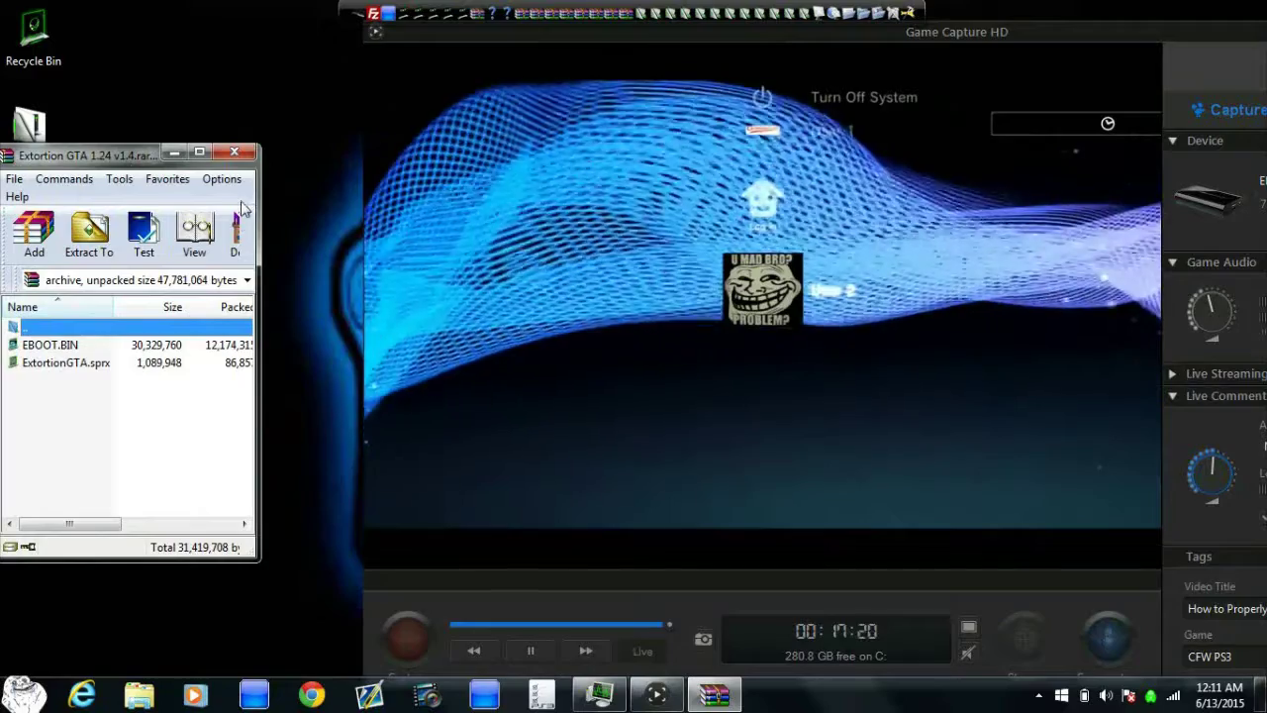
# Open FileZilla and connect to the FTP host 192.168.1.106
pyautogui.click(373, 23)
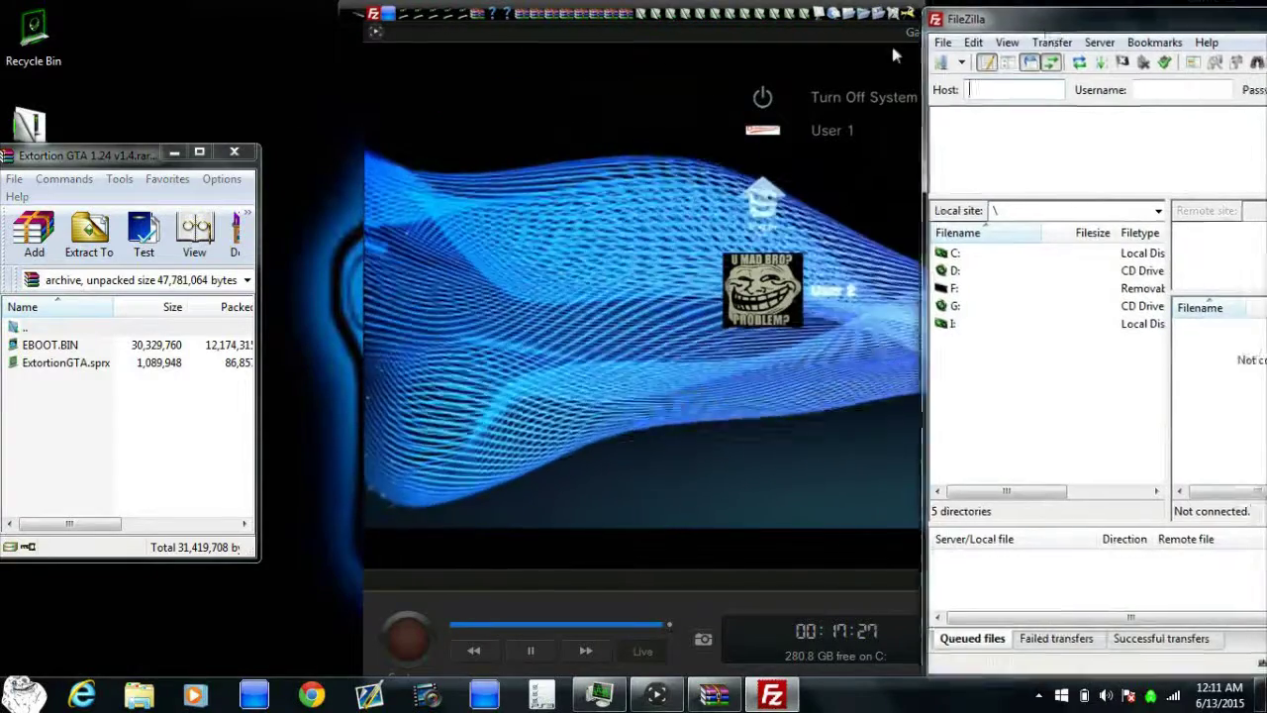
pyautogui.moveTo(1052, 22); pyautogui.dragTo(767, 57)
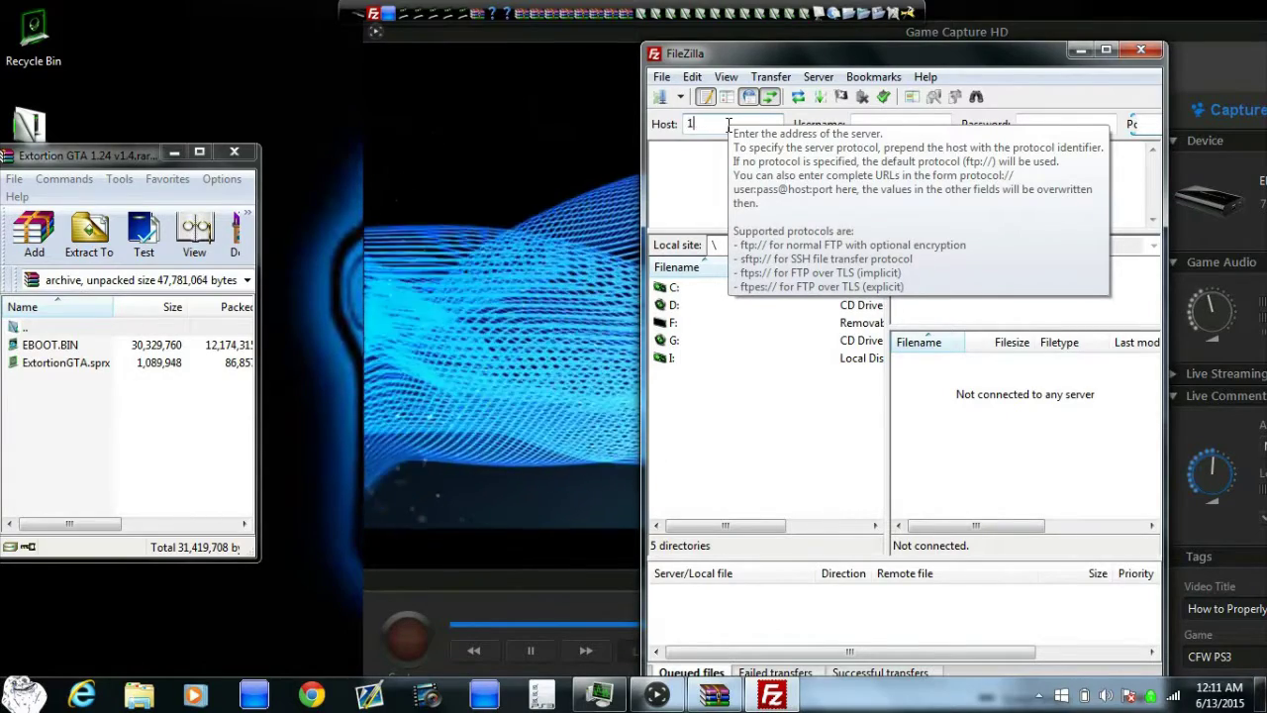
pyautogui.write('92.168.')
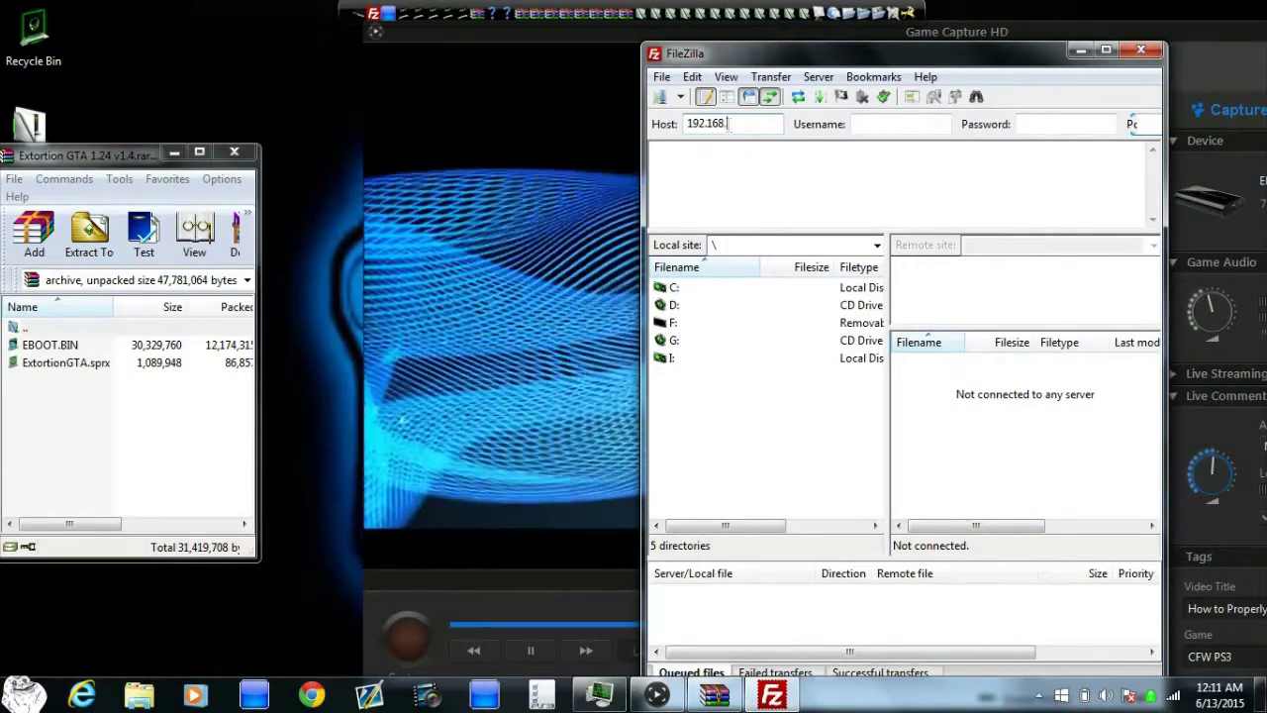
pyautogui.write('1.106')
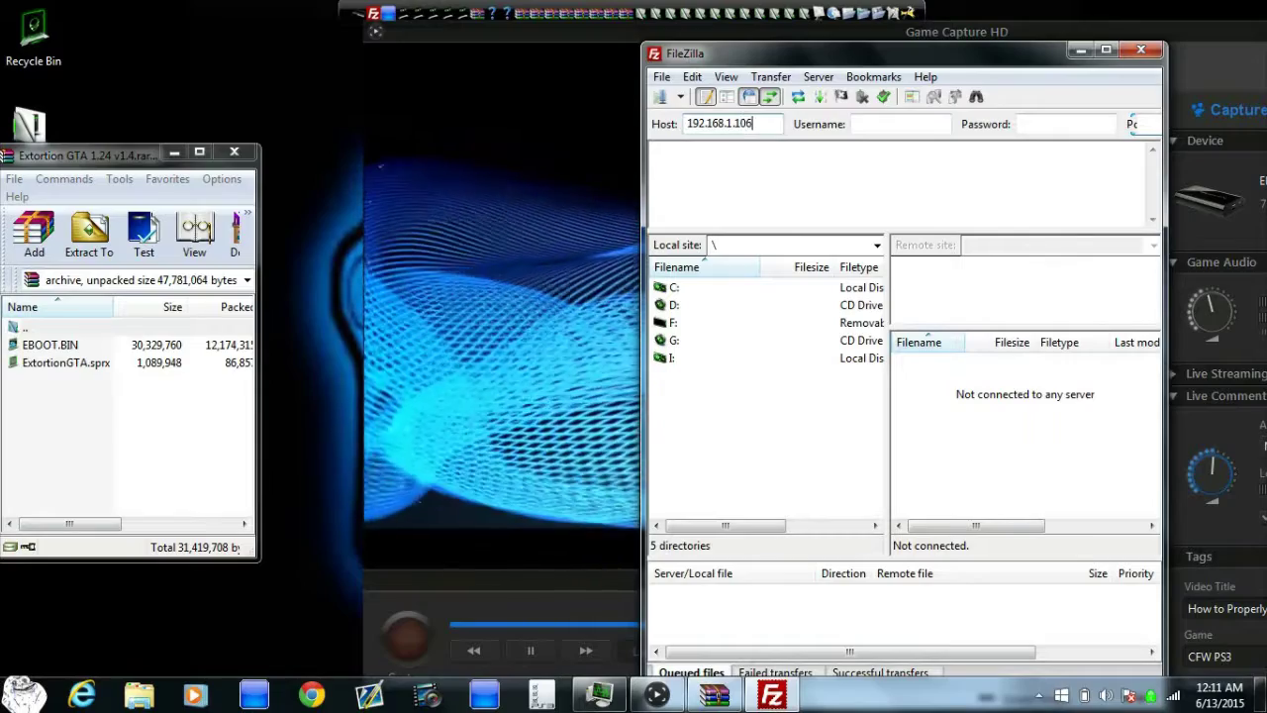
pyautogui.press('Return')
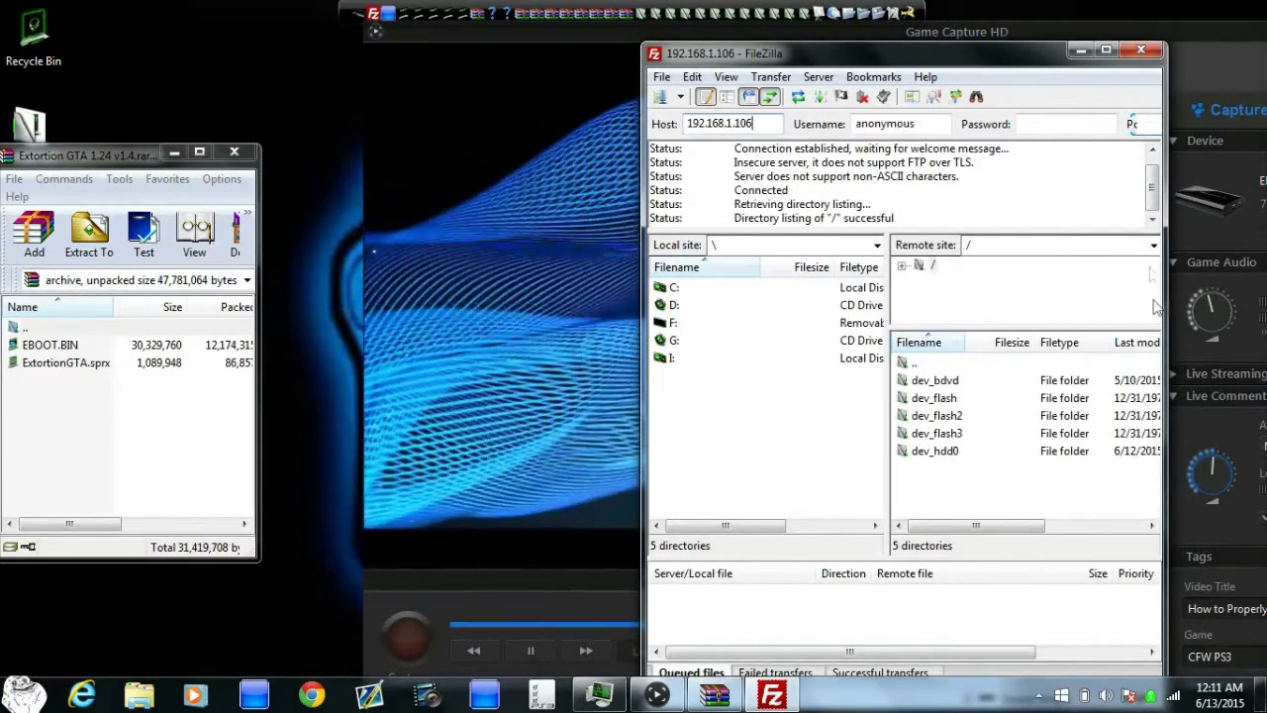
# Browse the remote site to the folder /dev_hdd0/game/BLES01807/USRDIR
pyautogui.doubleClick(945, 453)
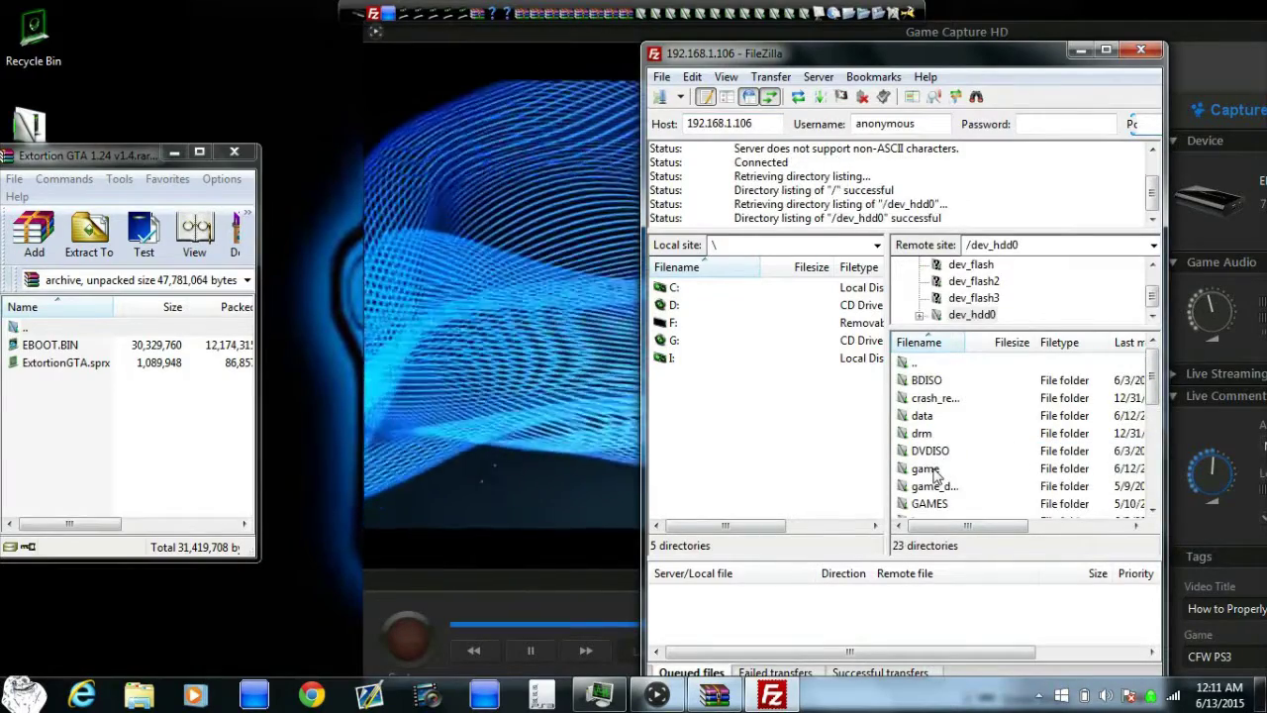
pyautogui.doubleClick(927, 470)
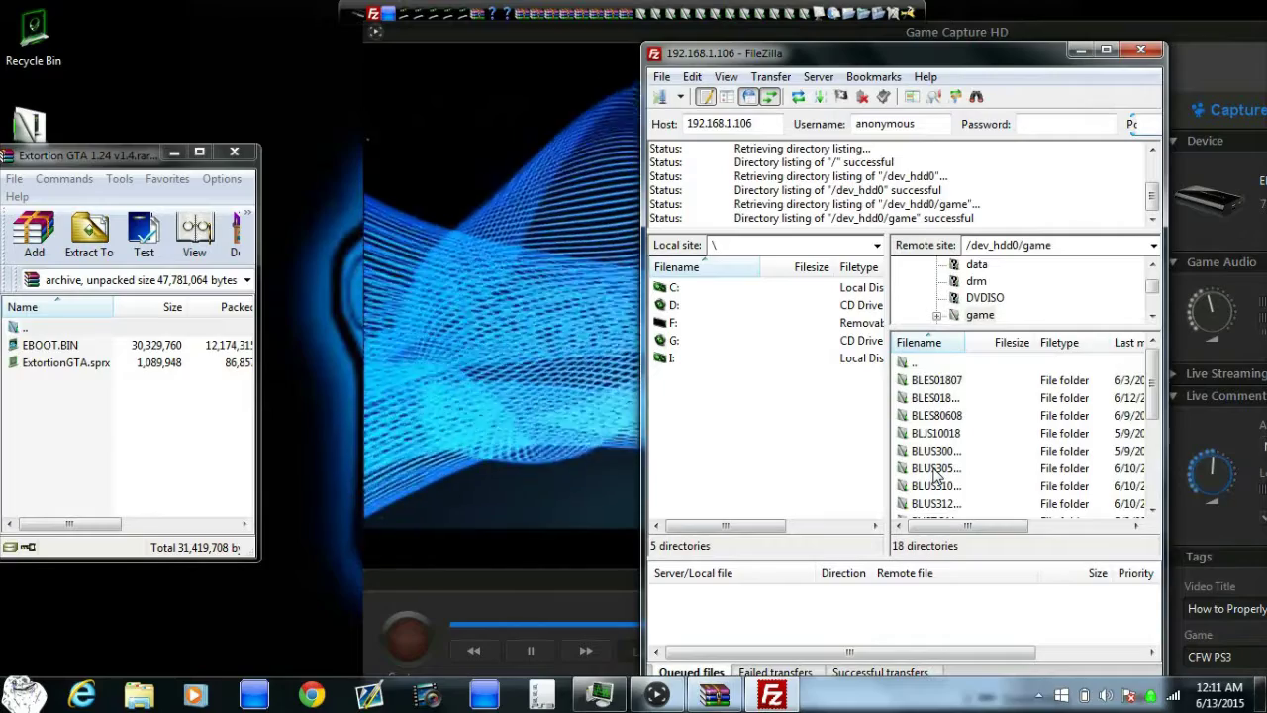
pyautogui.doubleClick(935, 381)
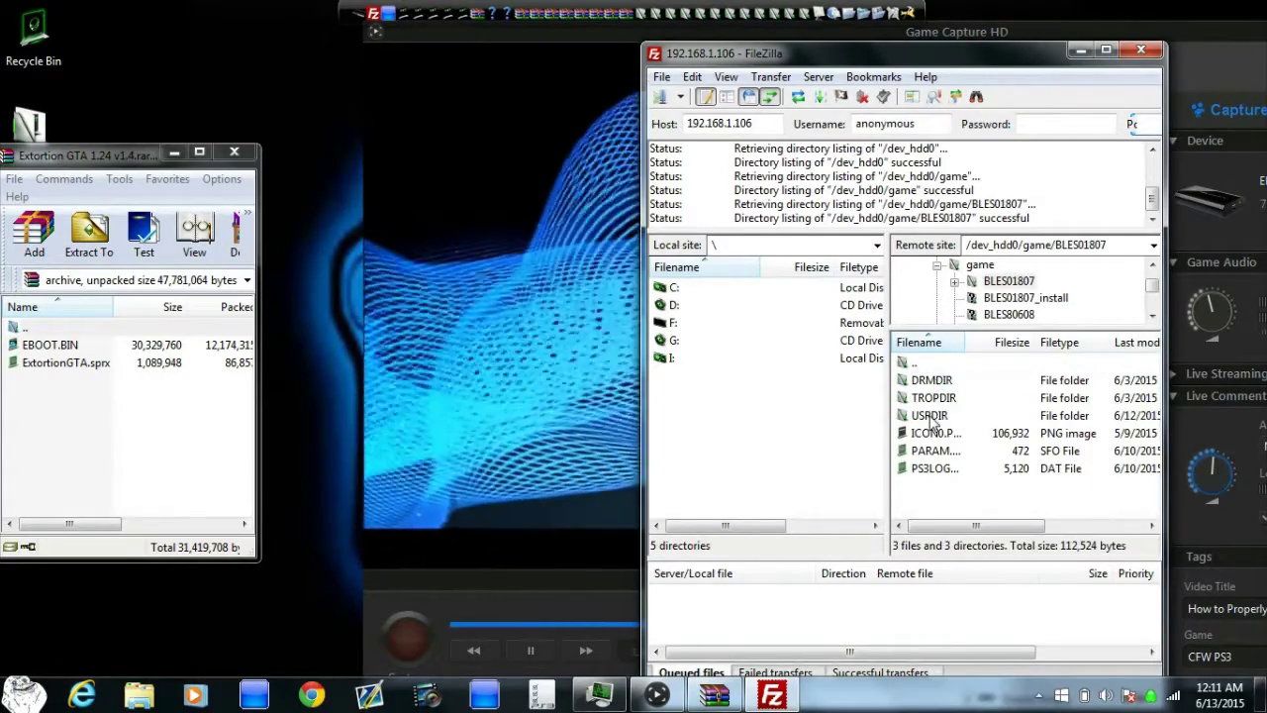
pyautogui.doubleClick(930, 416)
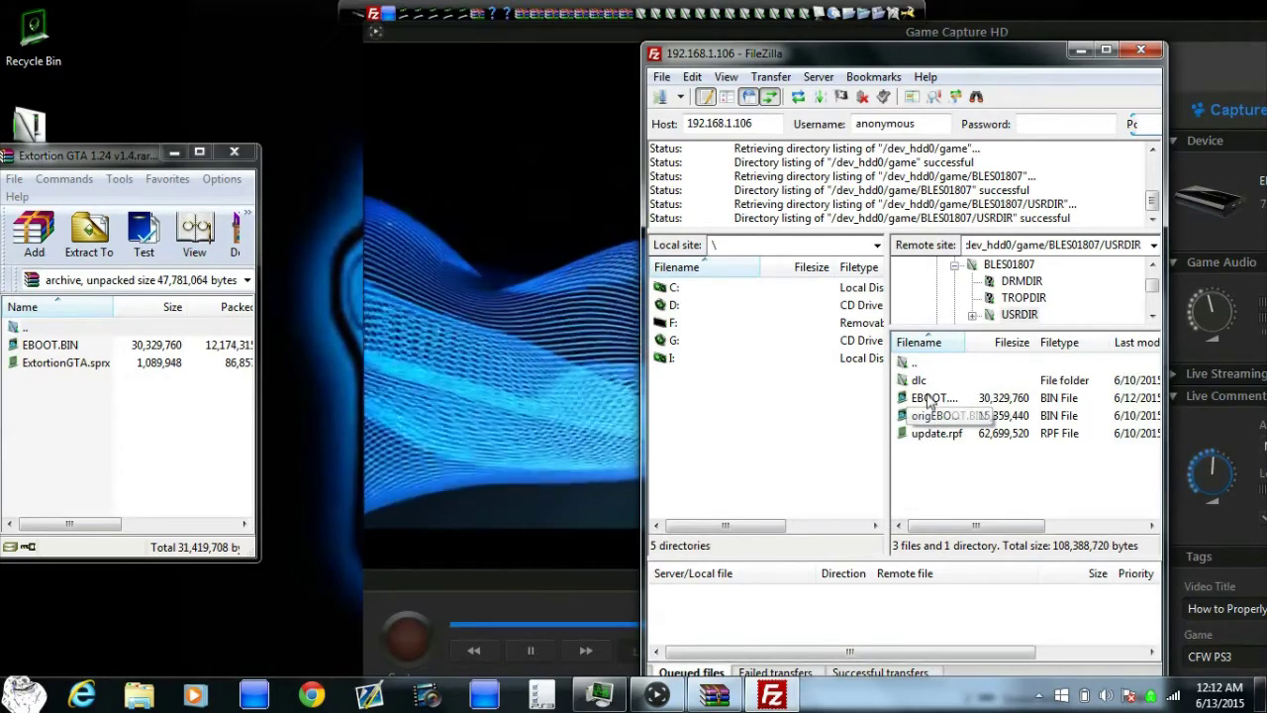
# Upload EBOOT.BIN from the archive's DEX folder to the remote USRDIR folder, overwriting the existing file
pyautogui.click(106, 343)
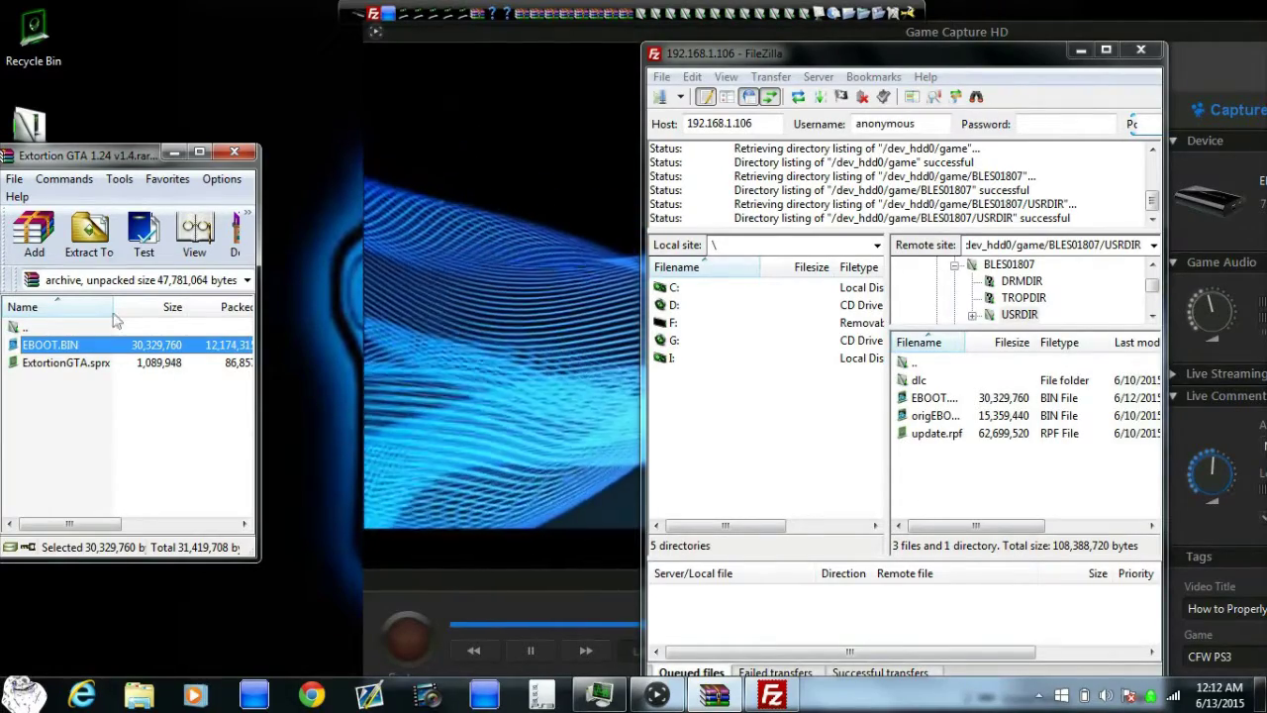
pyautogui.moveTo(138, 162); pyautogui.dragTo(301, 162)
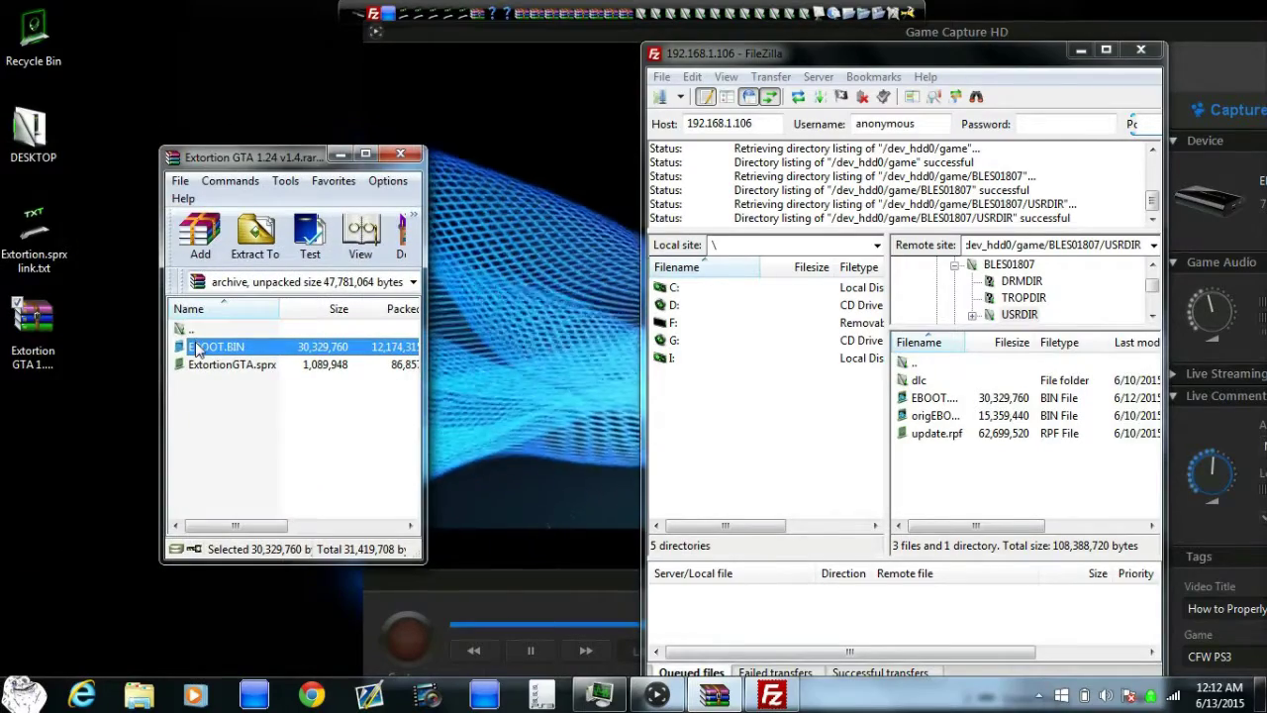
pyautogui.moveTo(196, 349); pyautogui.dragTo(971, 493)
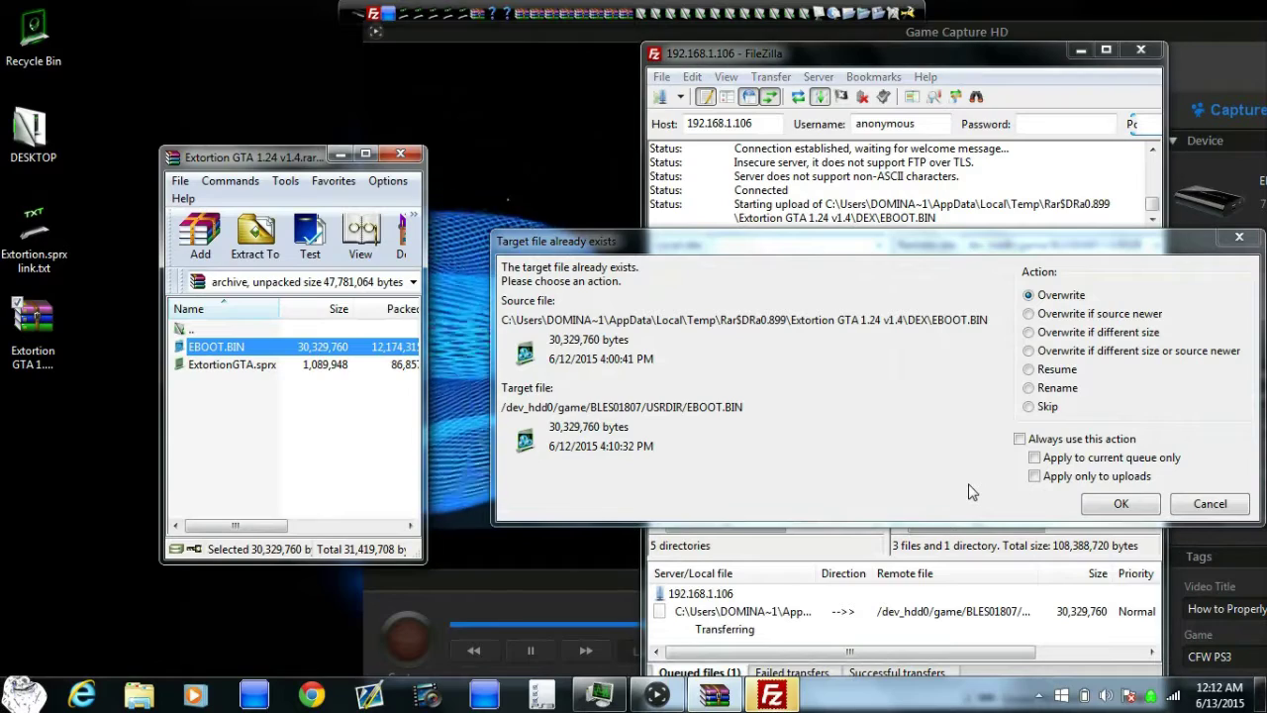
pyautogui.click(1121, 503)
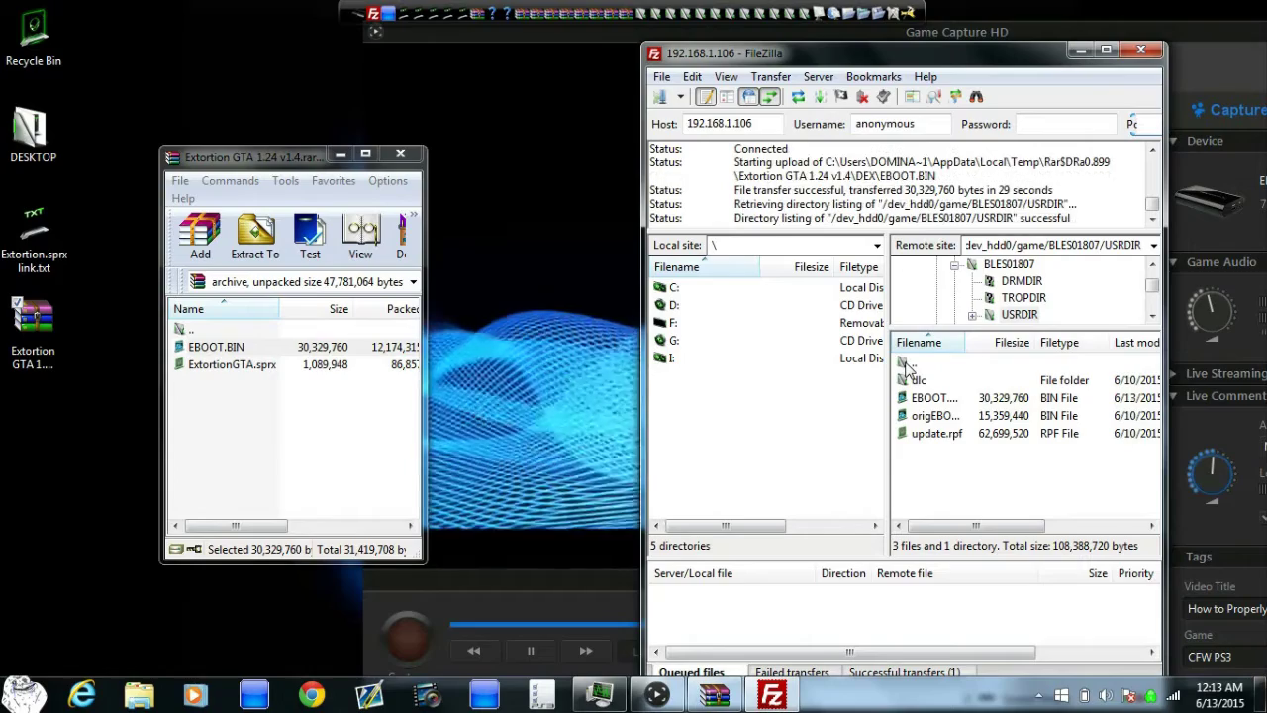
# Go back up the remote folders to dev_hdd0 and open its tmp folder
pyautogui.doubleClick(906, 366)
pyautogui.doubleClick(906, 367)
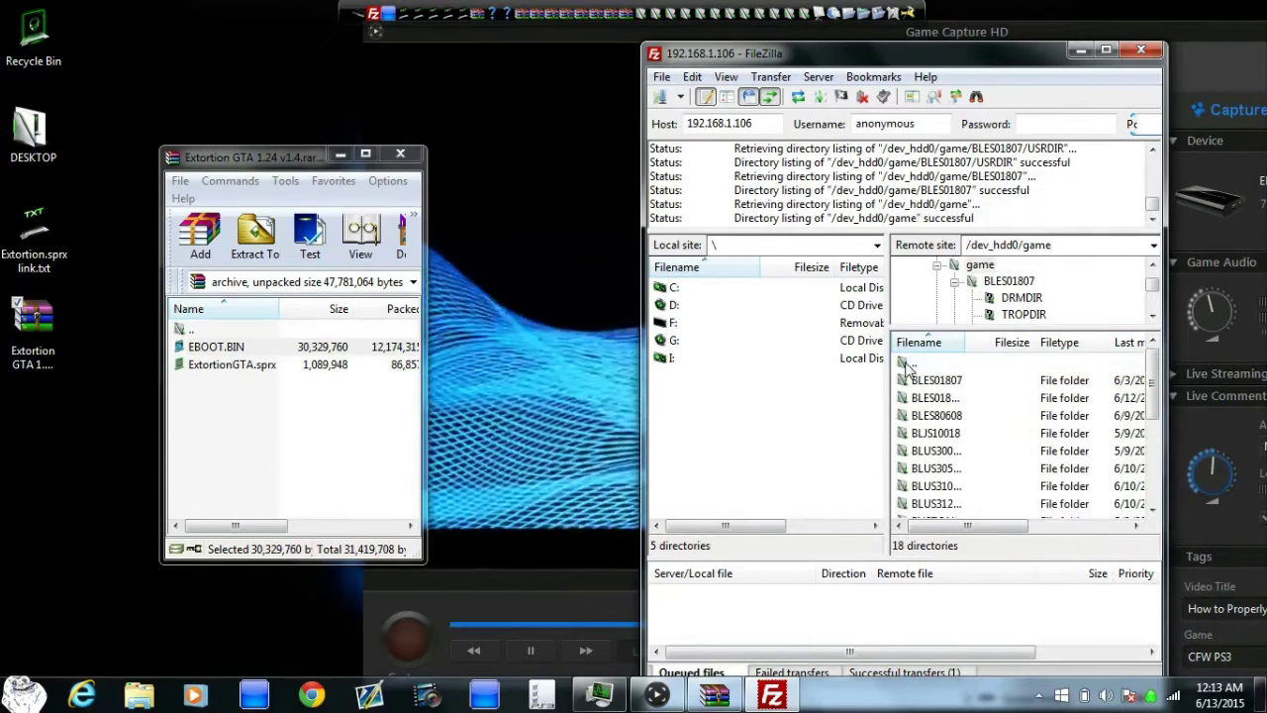
pyautogui.doubleClick(906, 367)
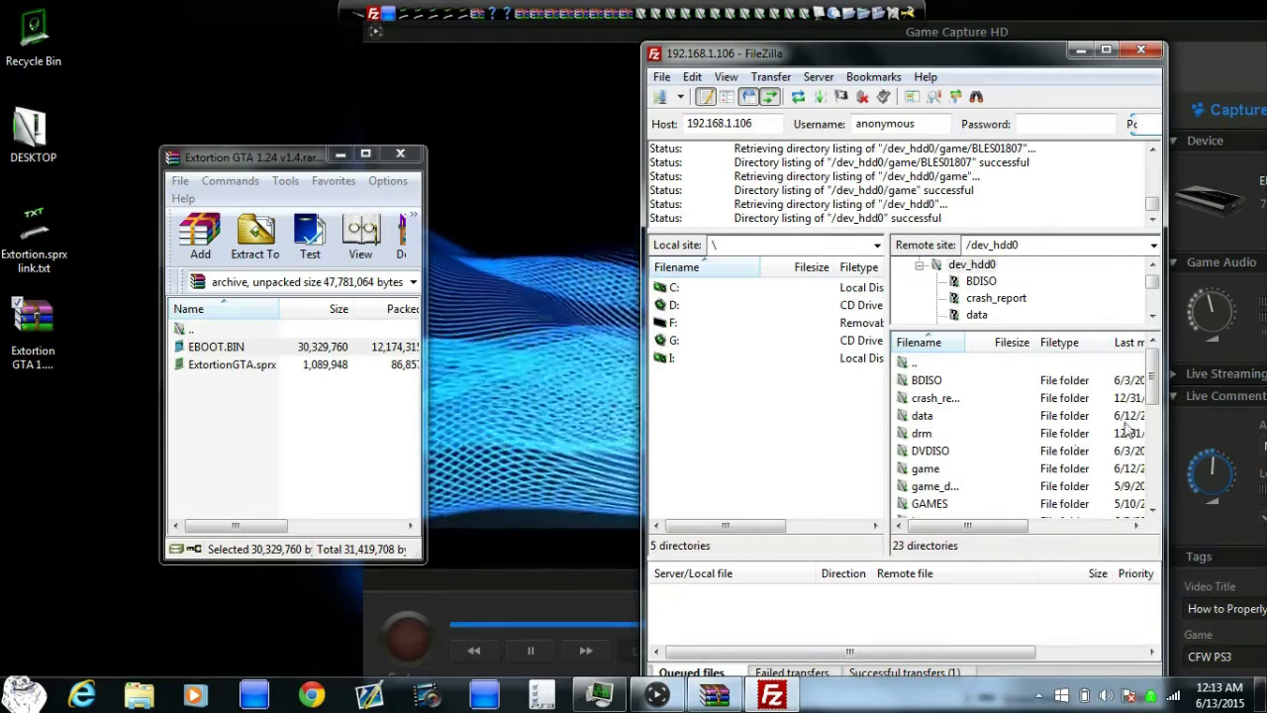
pyautogui.moveTo(1158, 392); pyautogui.dragTo(1156, 451)
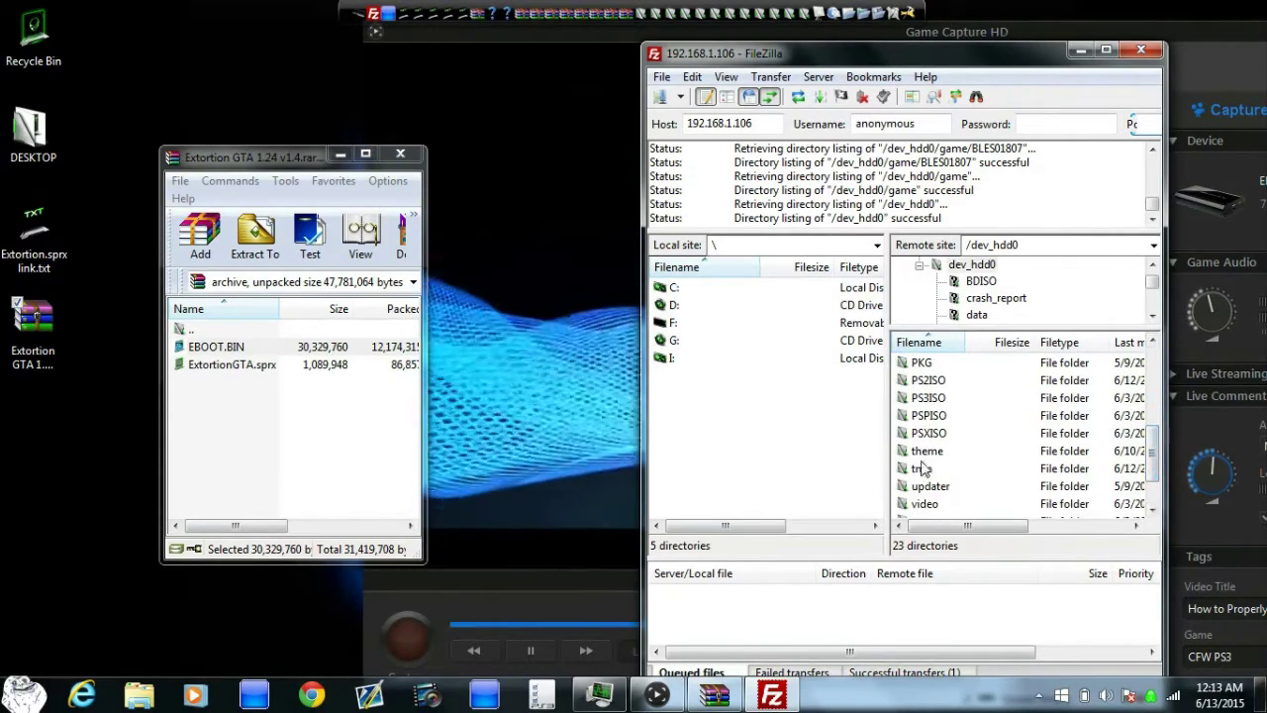
pyautogui.doubleClick(921, 469)
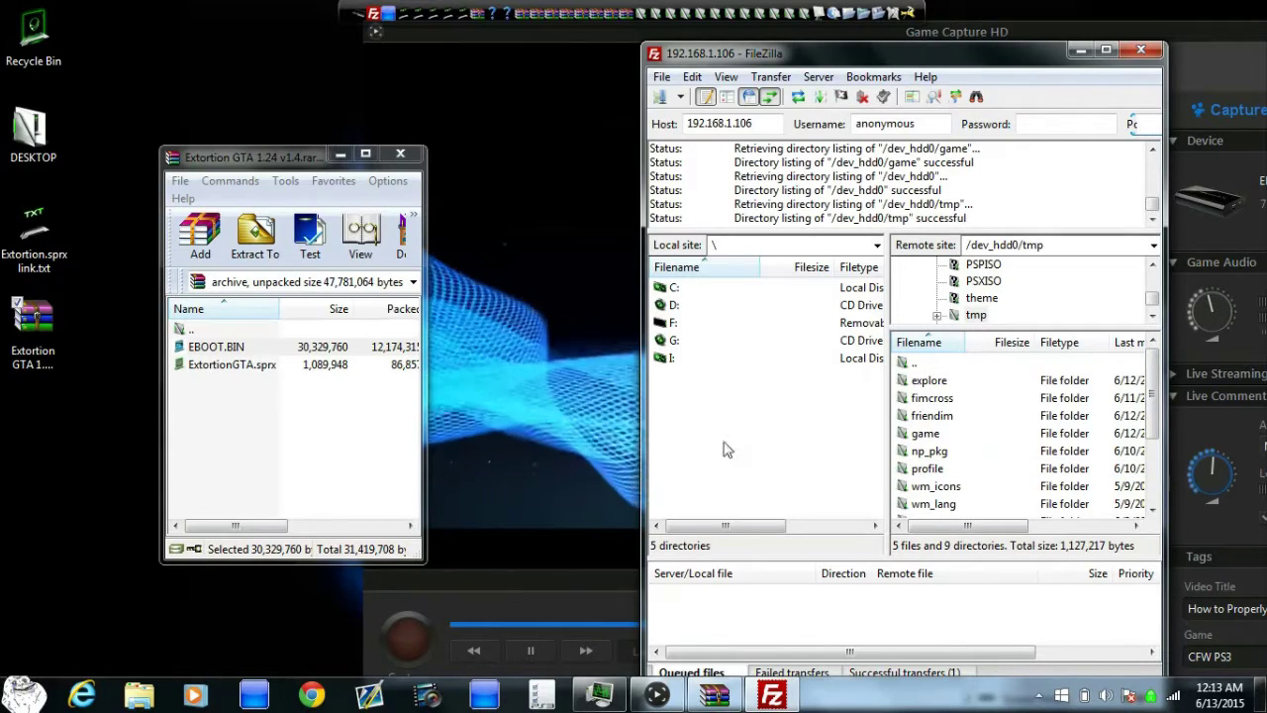
# Upload ExtortionGTA.sprx to the remote tmp folder, overwriting the existing file, and close FileZilla and the archive
pyautogui.click(263, 372)
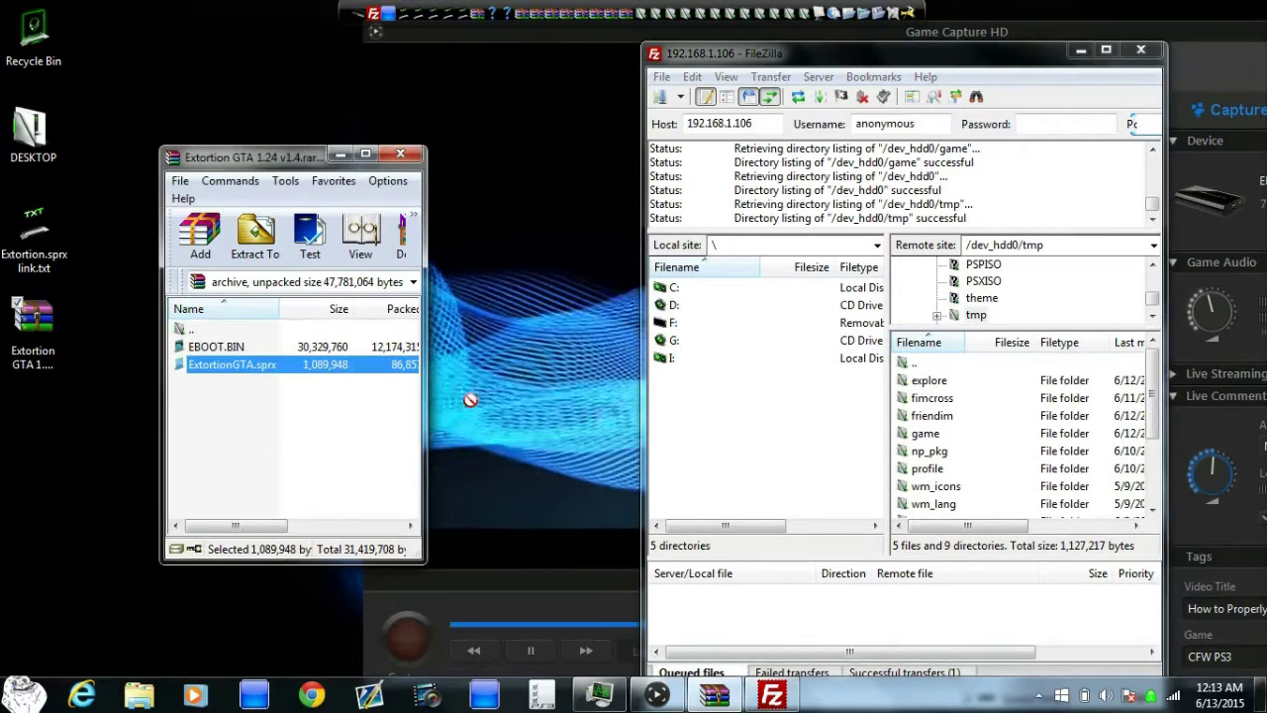
pyautogui.moveTo(909, 461); pyautogui.dragTo(983, 518)
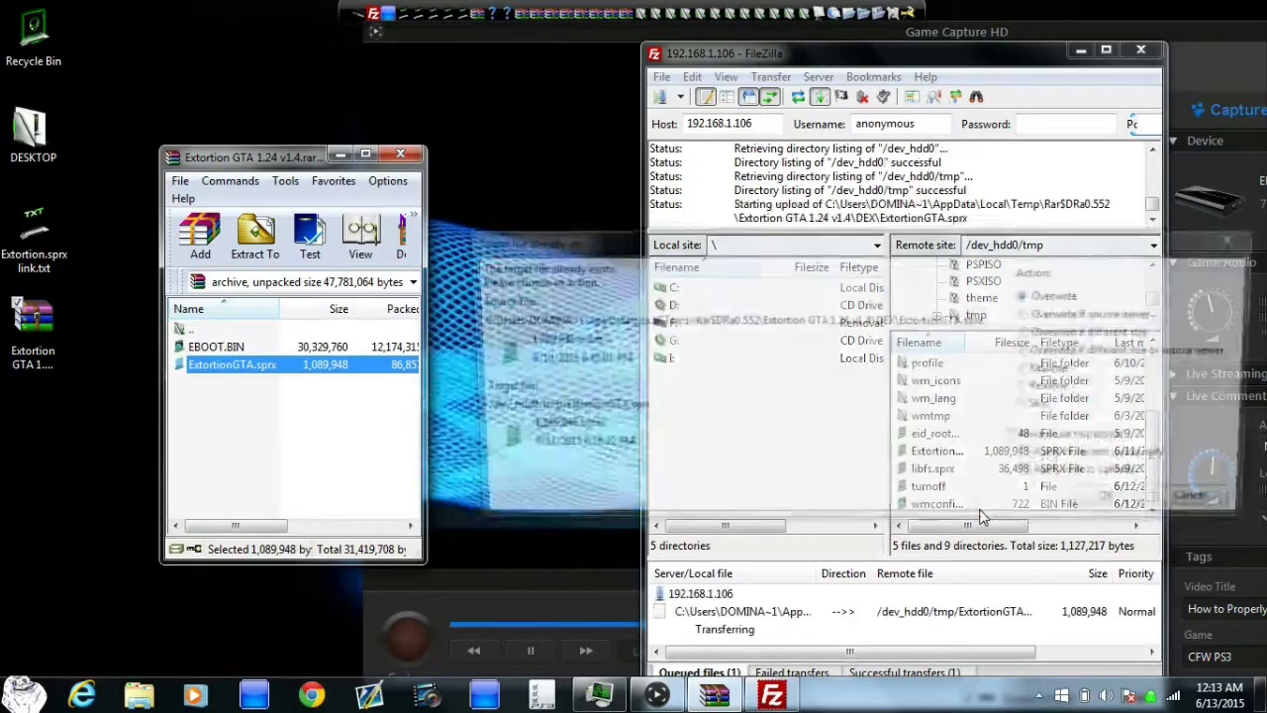
pyautogui.click(1119, 504)
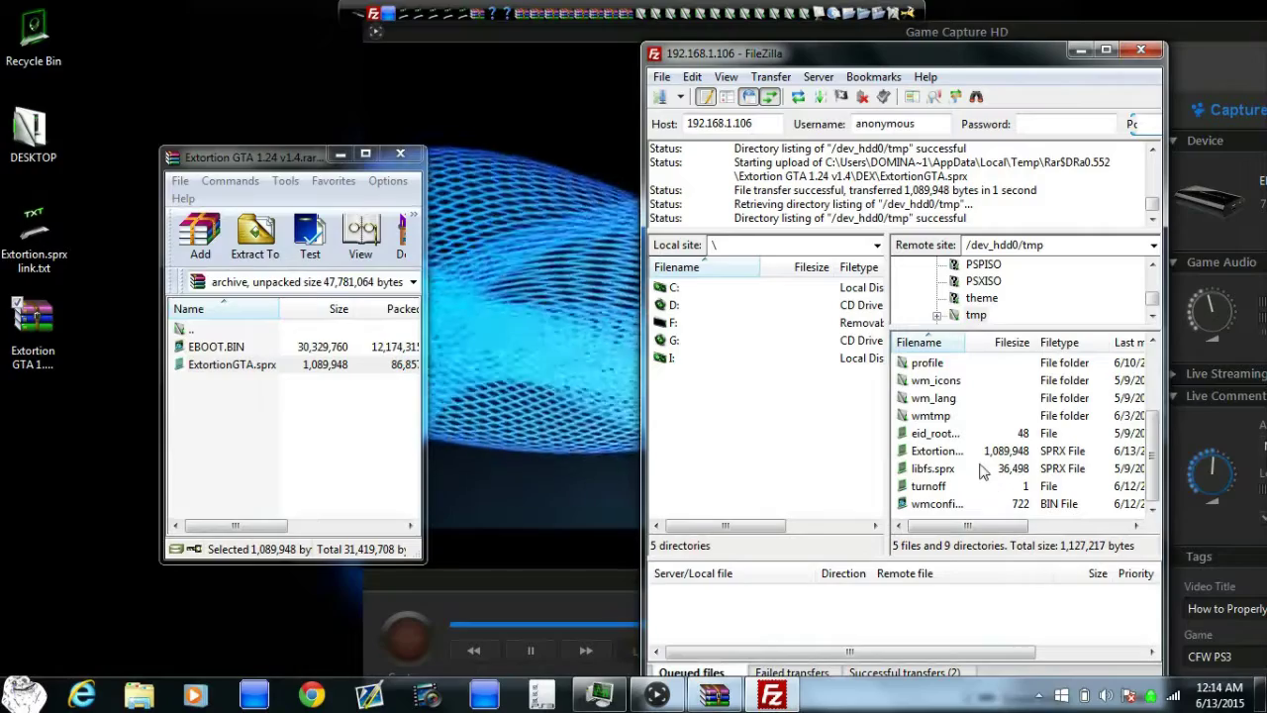
pyautogui.click(1133, 49)
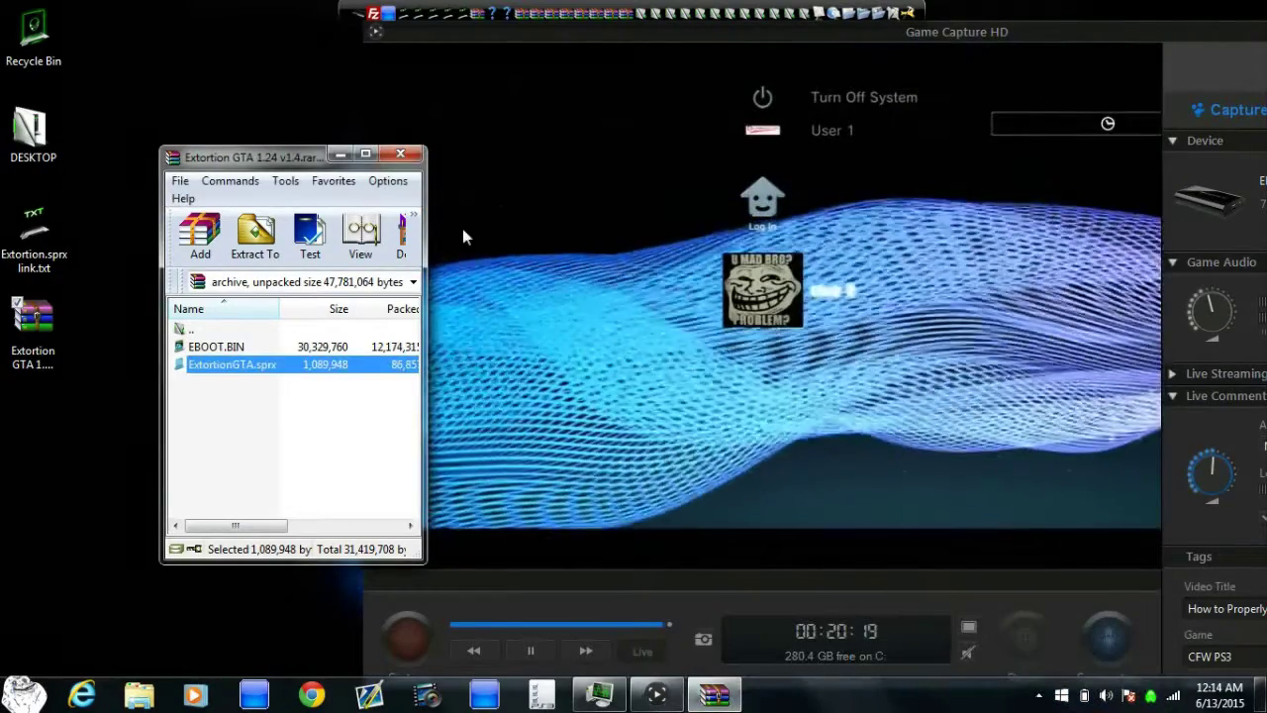
pyautogui.click(394, 156)
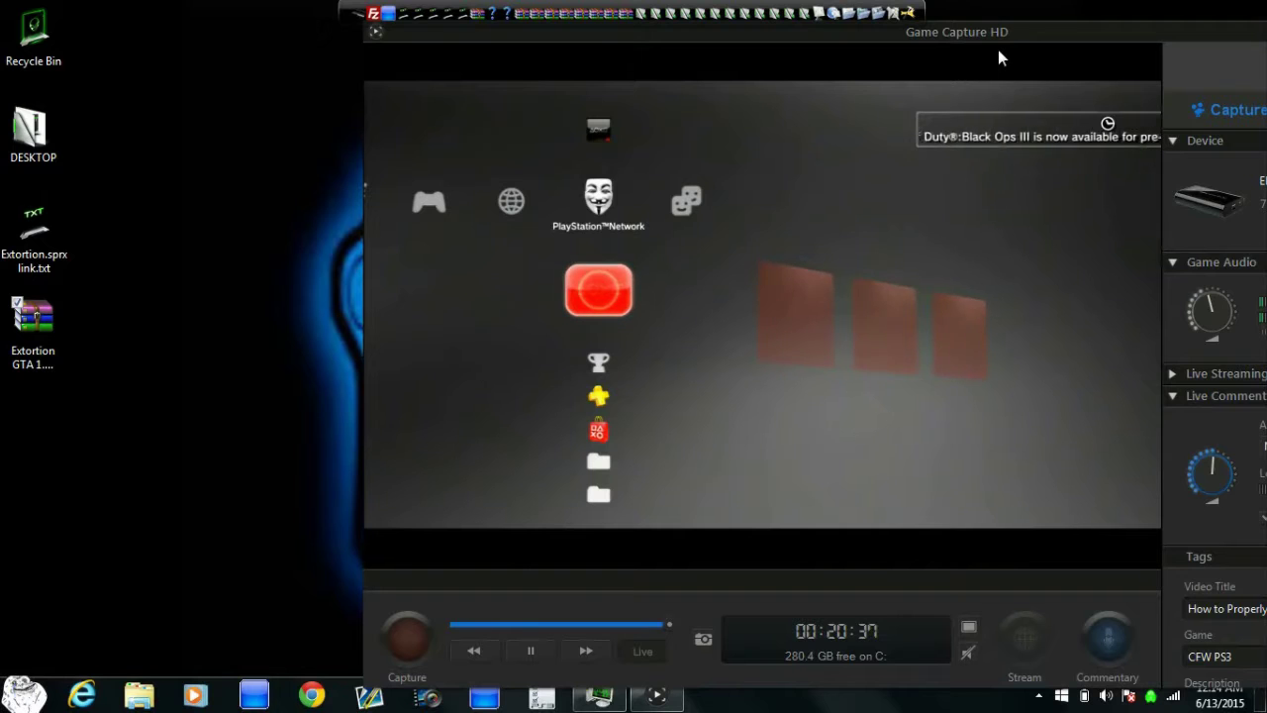
pyautogui.doubleClick(998, 59)
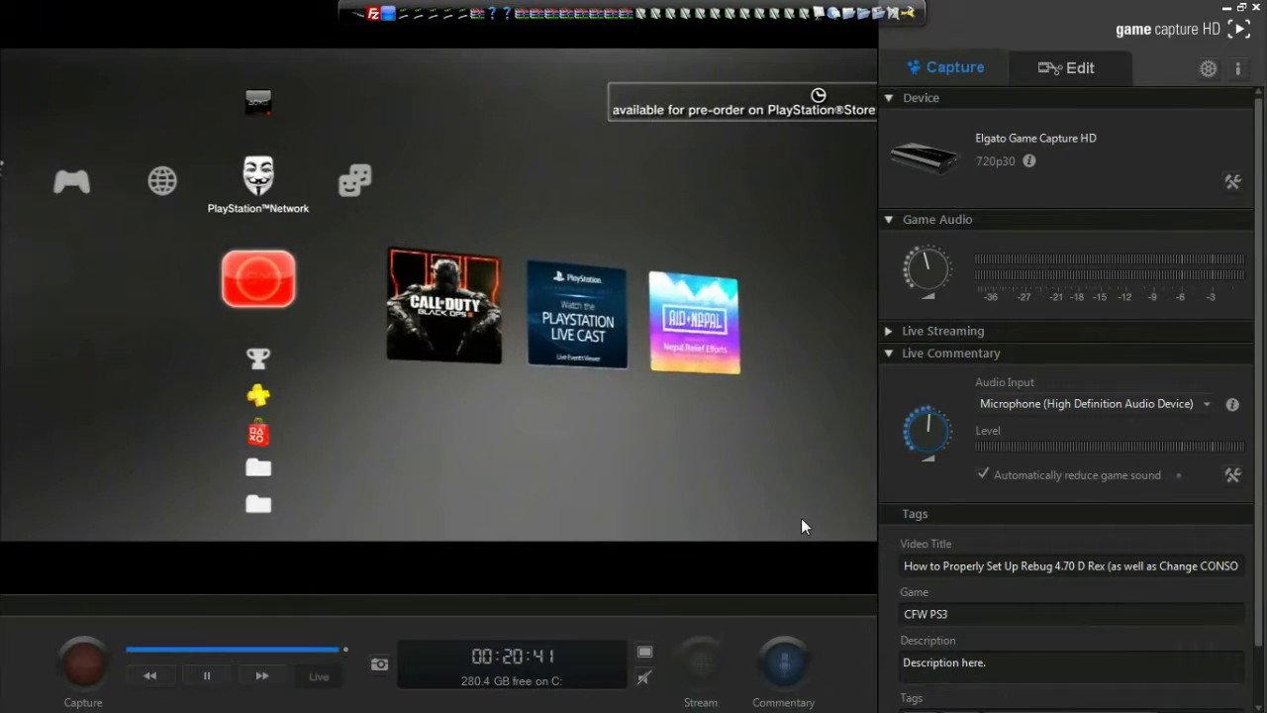
pyautogui.press('super+Down')
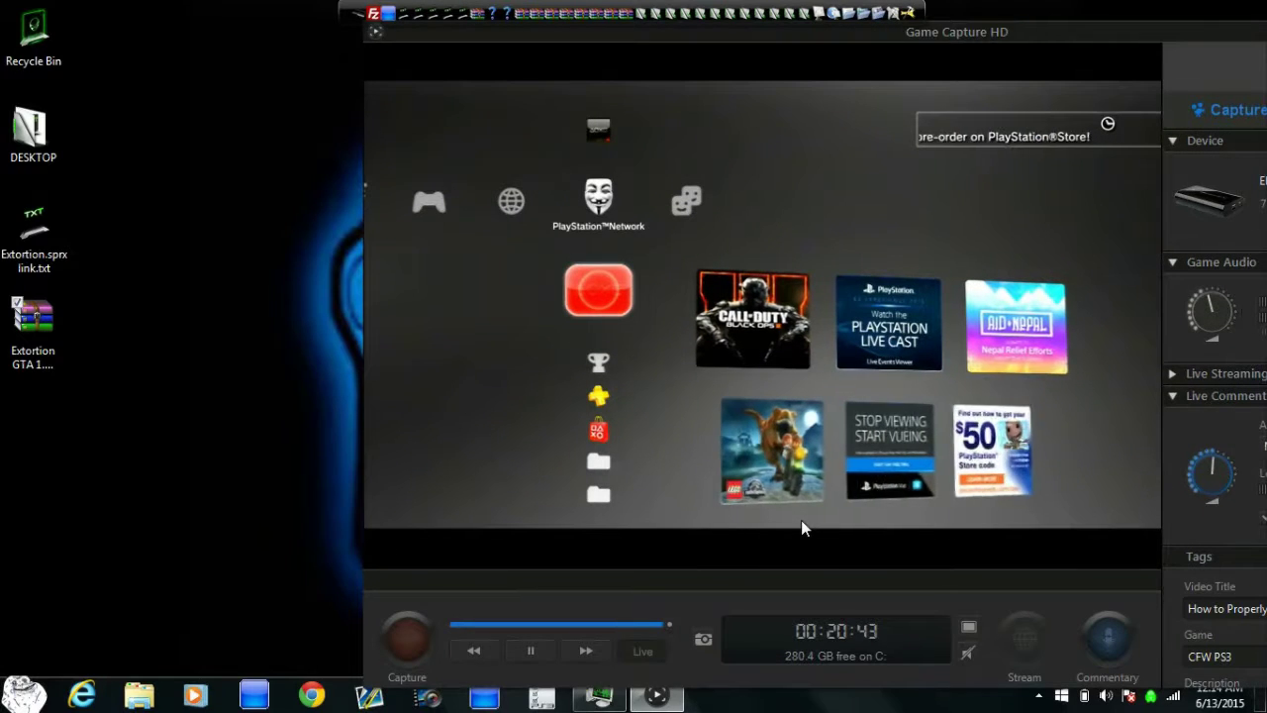
pyautogui.press('super+Up')
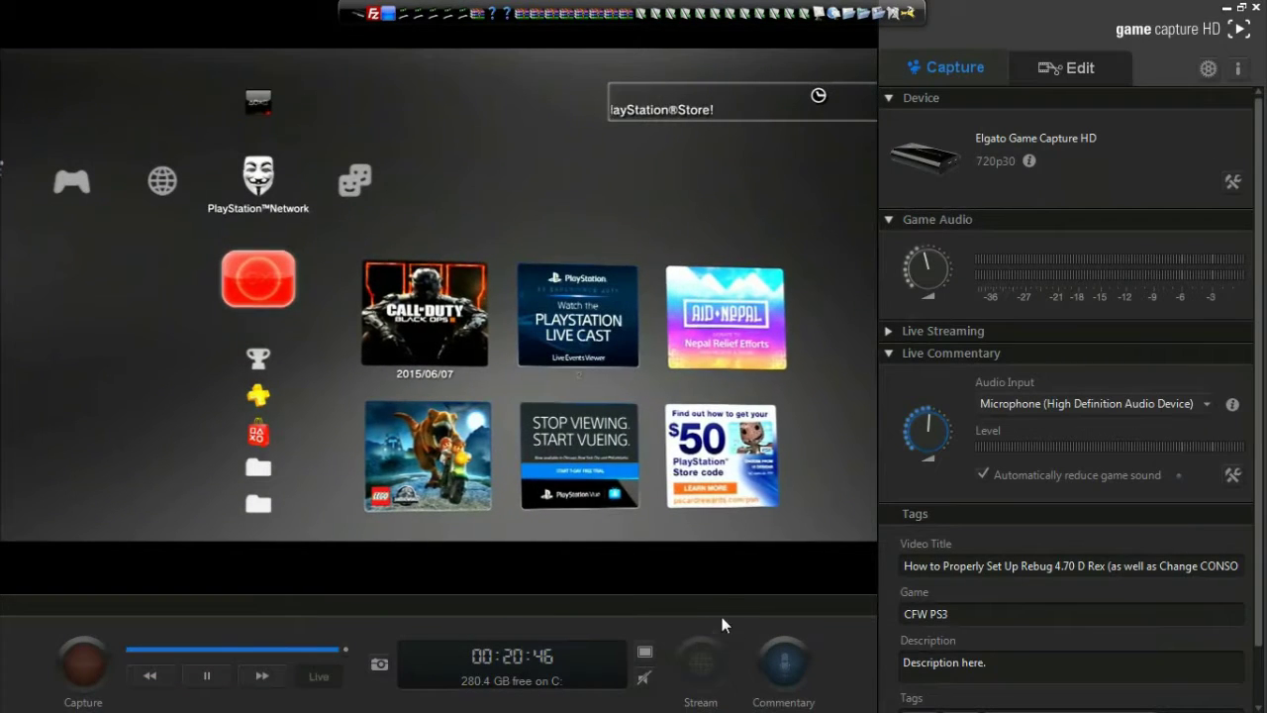
pyautogui.click(644, 657)
pyautogui.click(643, 657)
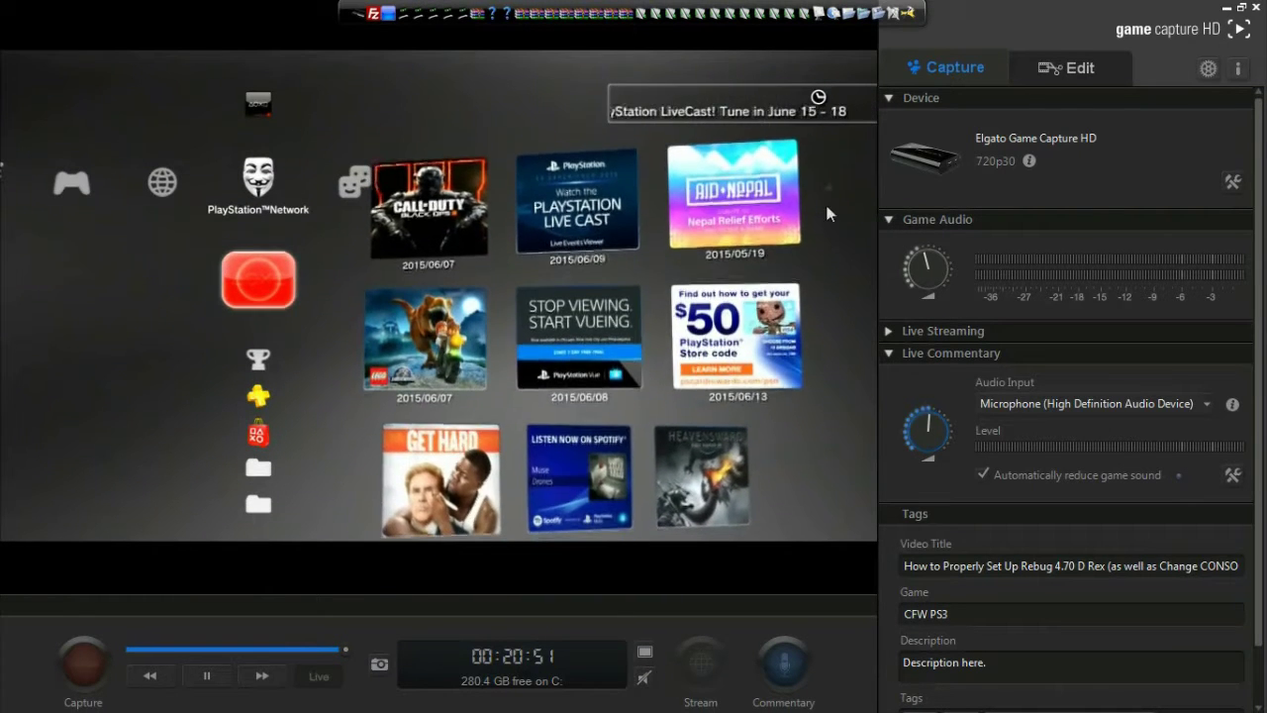
pyautogui.doubleClick(825, 106)
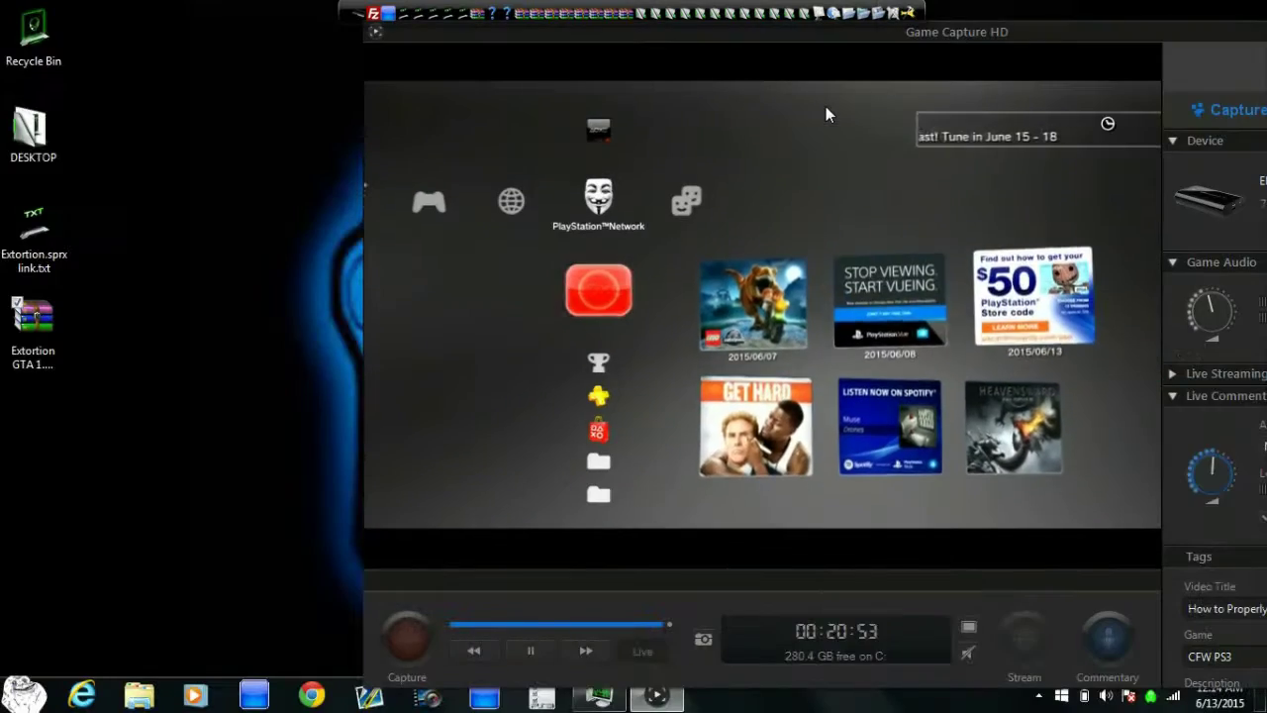
# Maximize the Game Capture HD window and show its capture preview in full screen
pyautogui.doubleClick(826, 106)
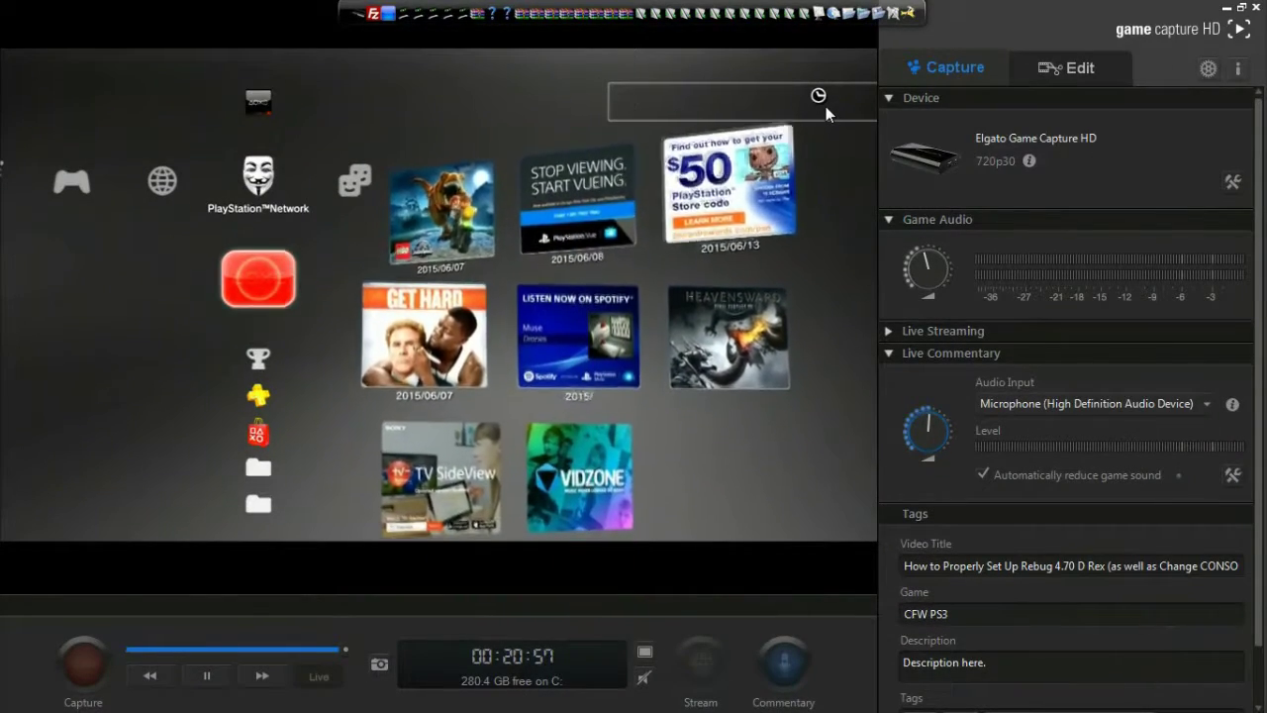
pyautogui.doubleClick(825, 106)
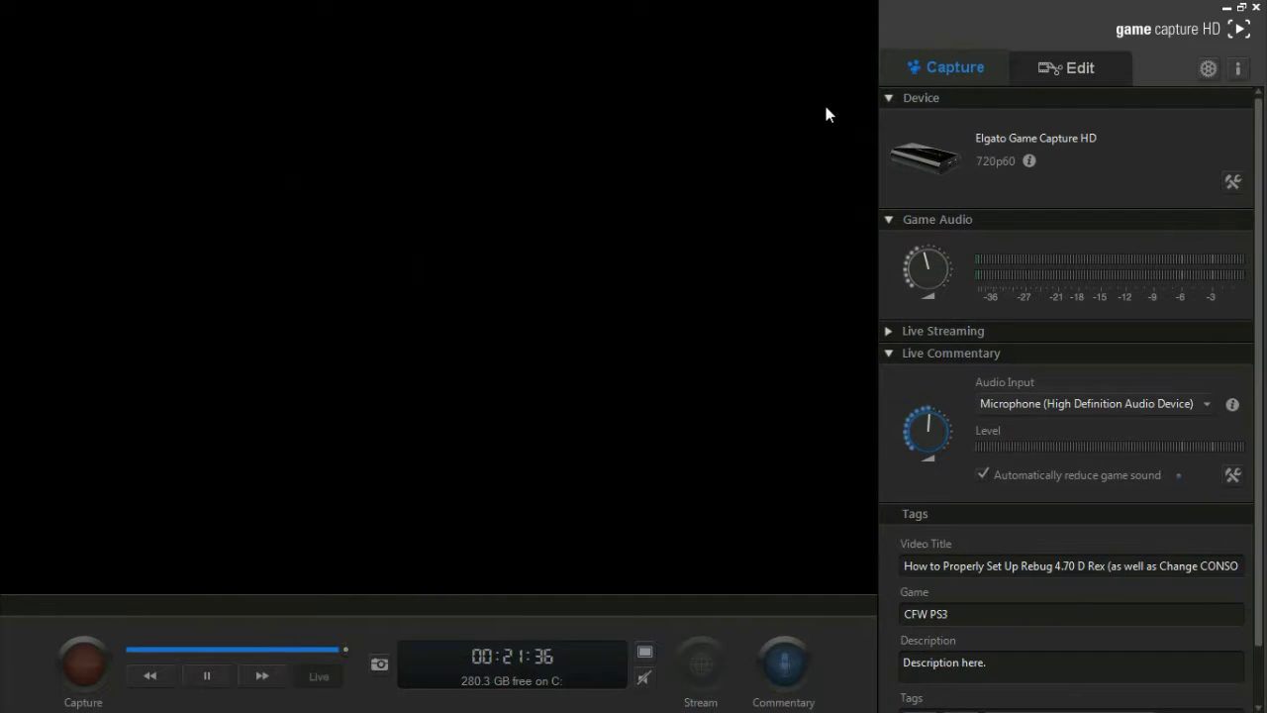
pyautogui.doubleClick(825, 106)
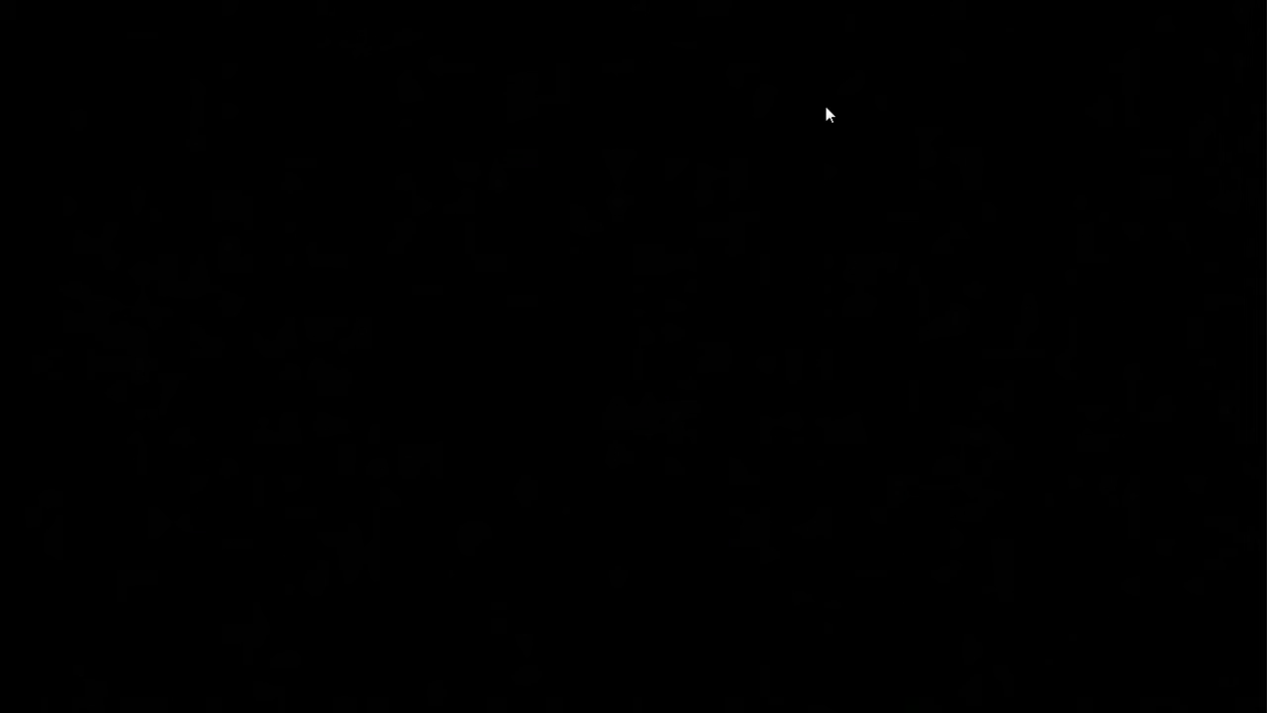